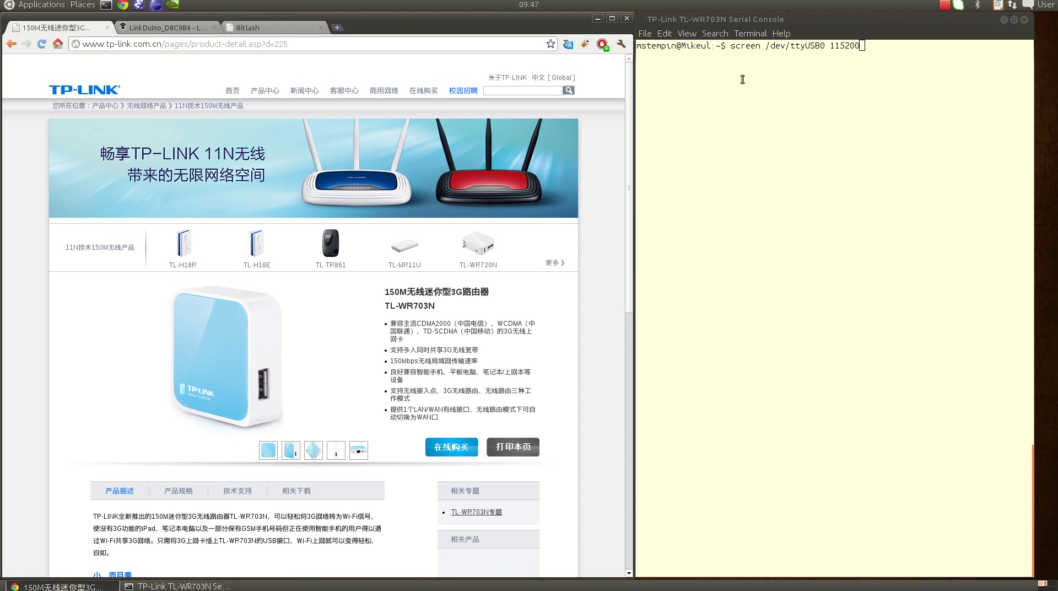
Run screen /dev/ttyUSB0 115200 to reach the LinkDuino root shell, then show the router's login page.
click(882, 139)
key(Return)
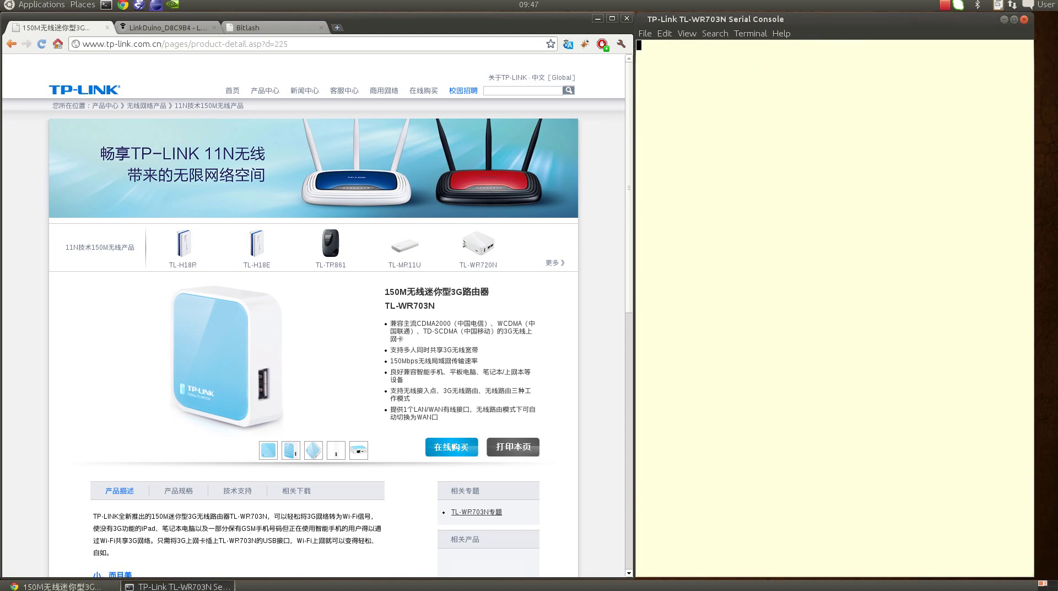
key(Return)
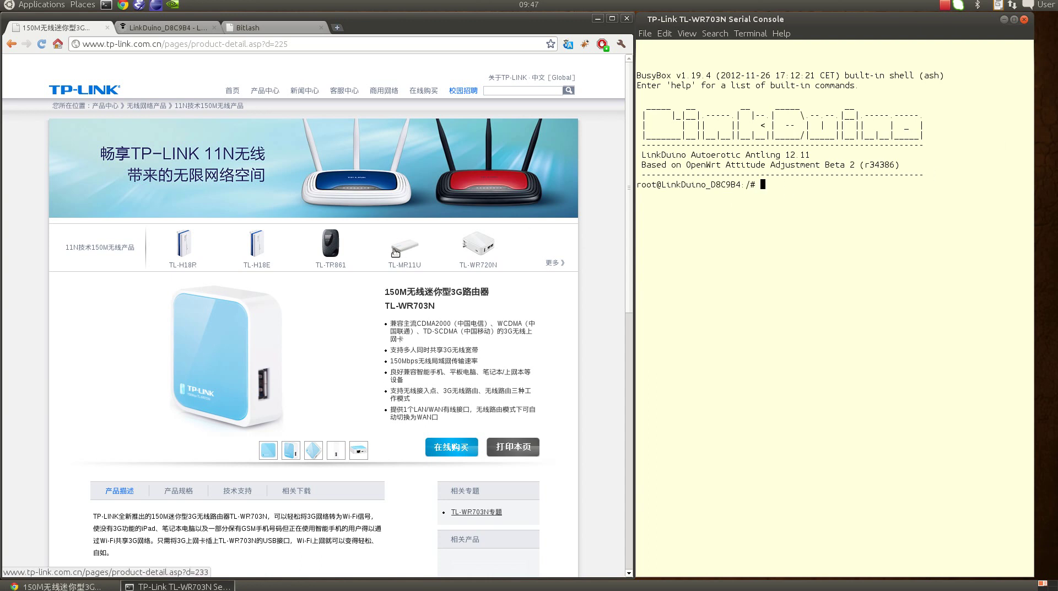
click(160, 27)
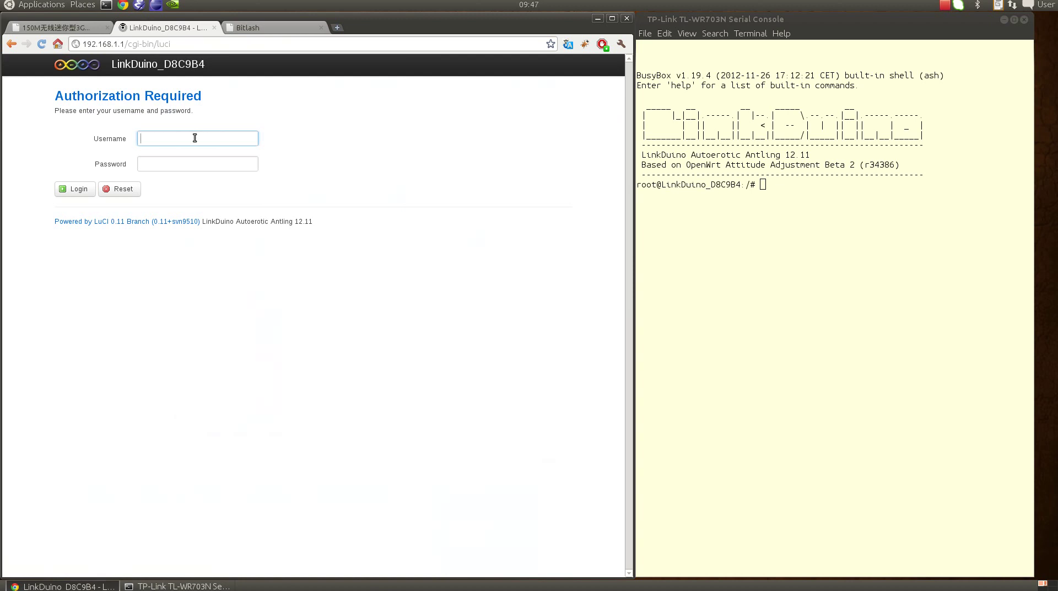
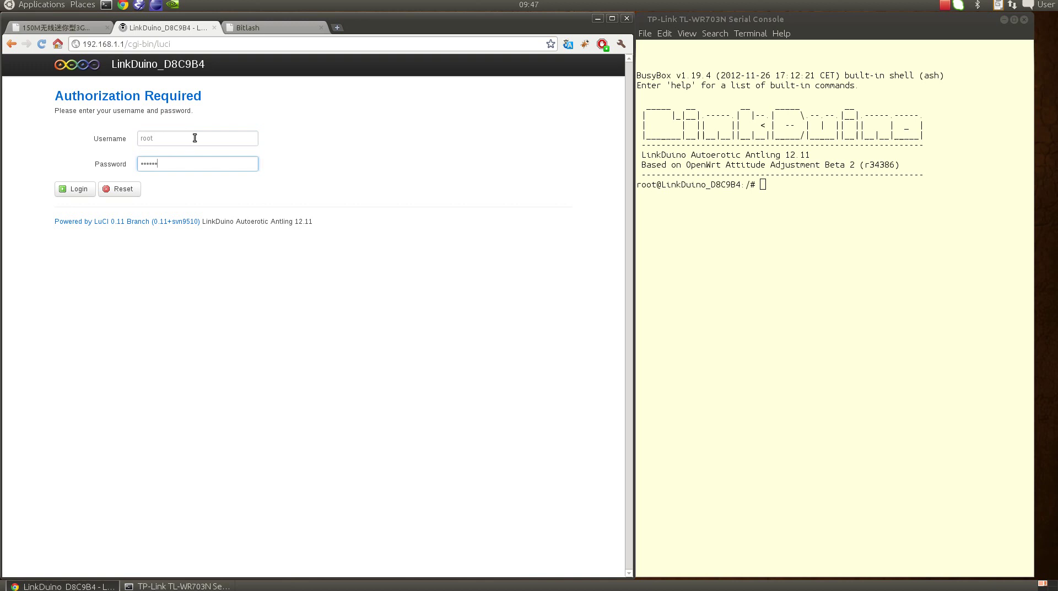
Log in to LuCI as root with the router password.
key(Return)
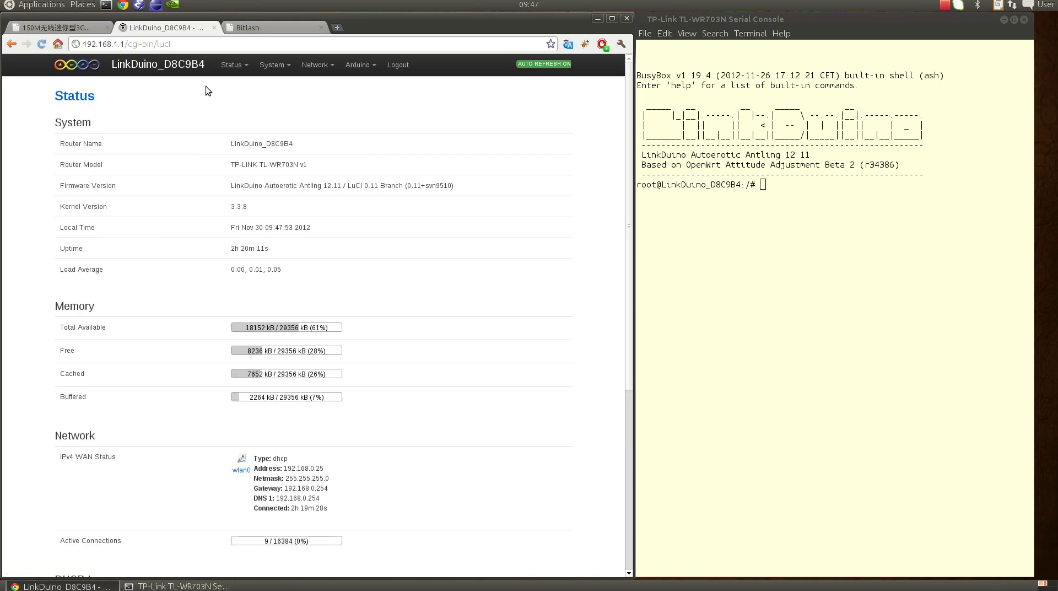
mouse_move(346, 65)
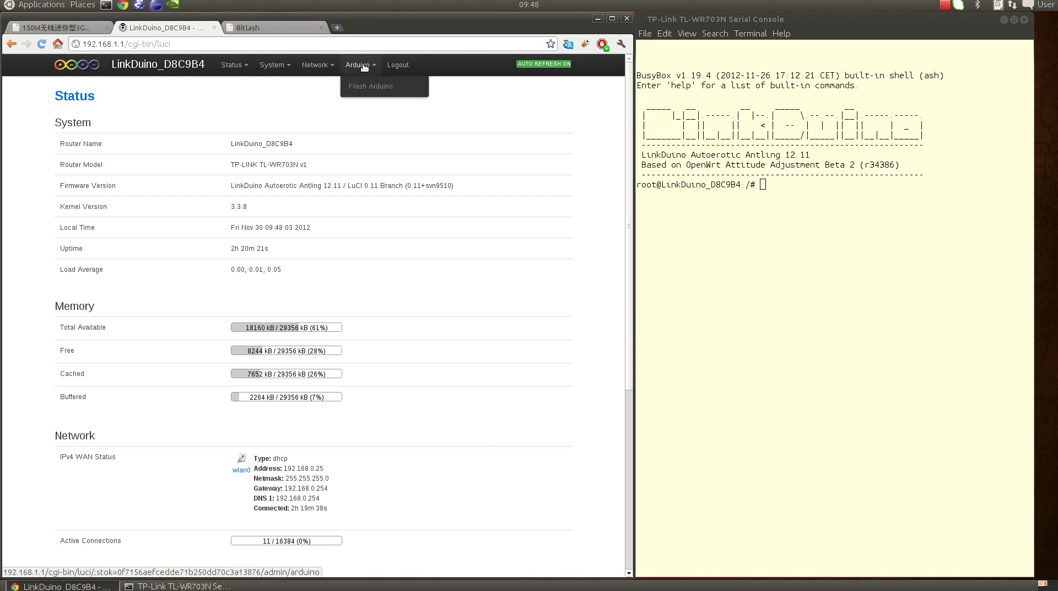
Open Arduino > Flash Arduino and reload it once the board is attached, revealing the upload form.
click(367, 86)
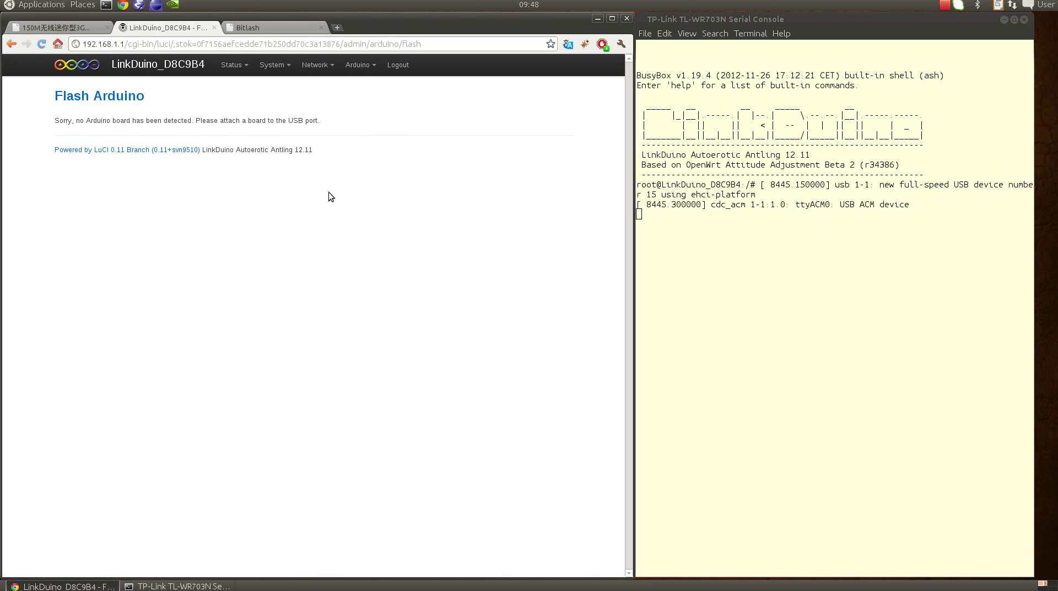
click(356, 86)
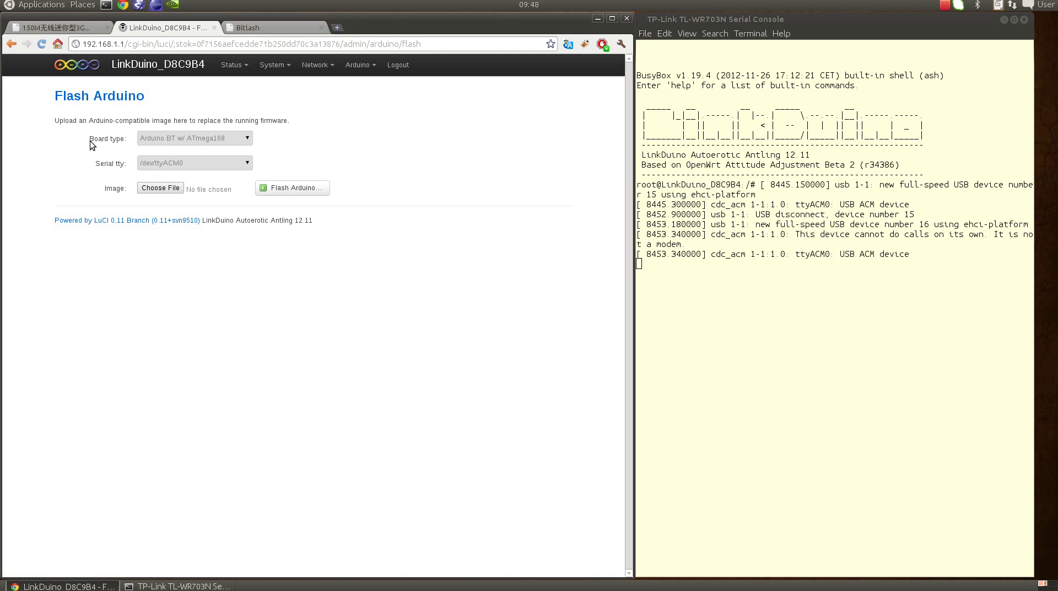
Set Board type to Arduino Leonardo and keep /dev/ttyACM0 as the serial tty.
drag(90, 139, 127, 140)
click(155, 140)
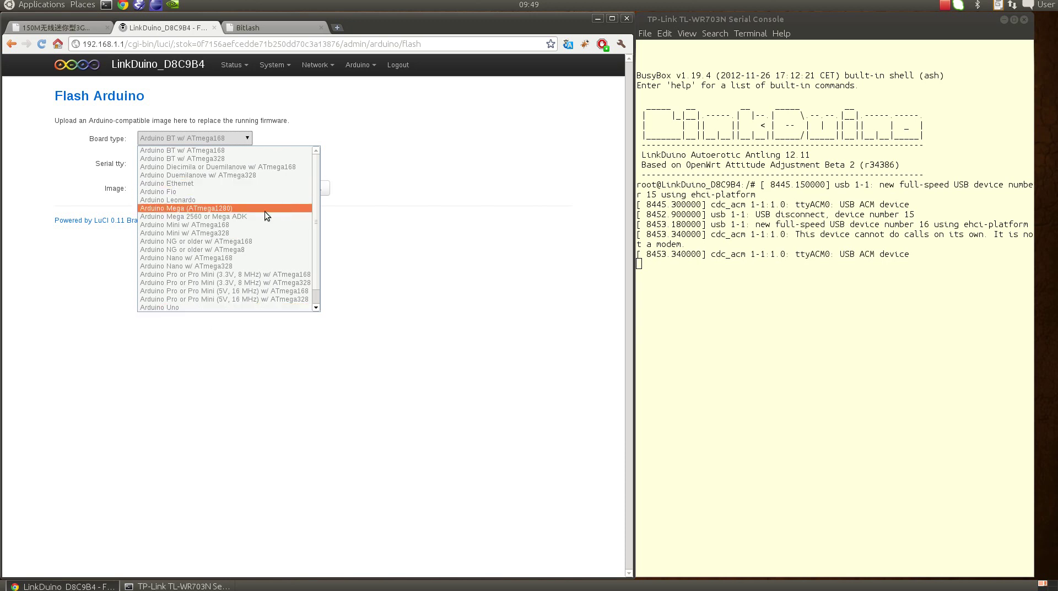
click(176, 200)
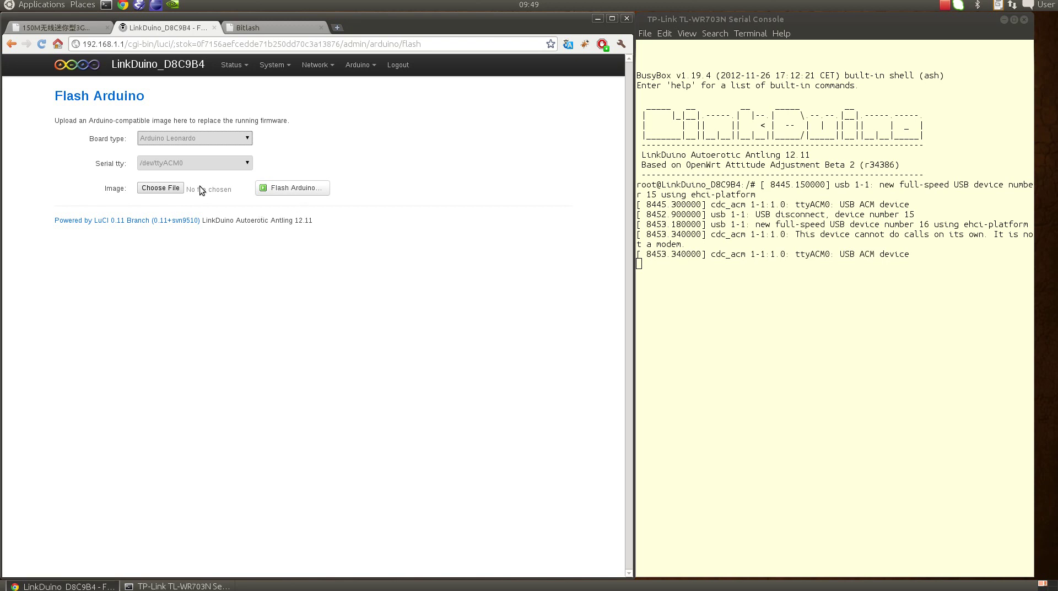
click(249, 163)
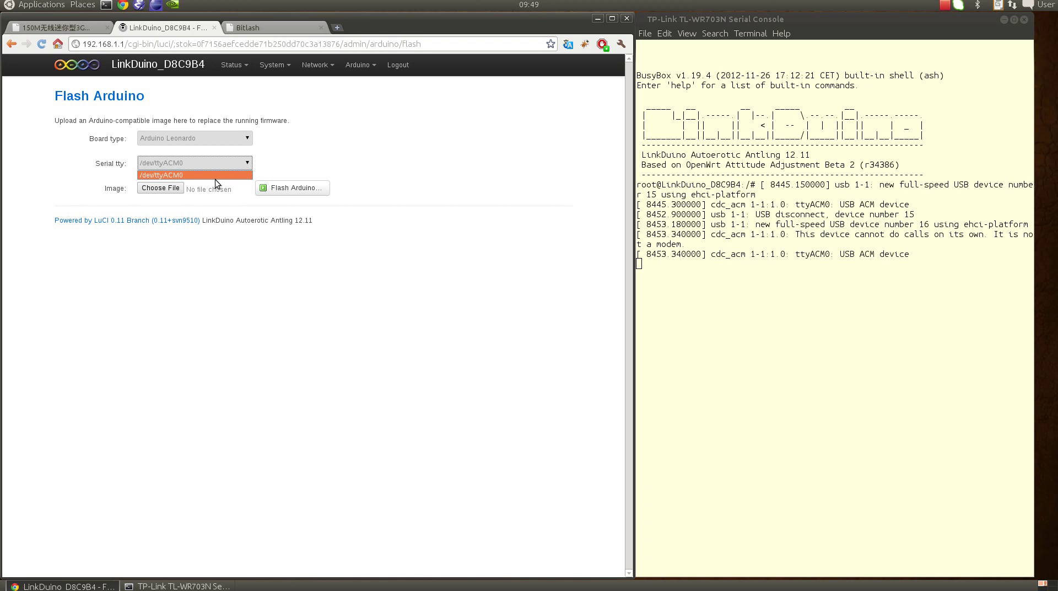
click(318, 156)
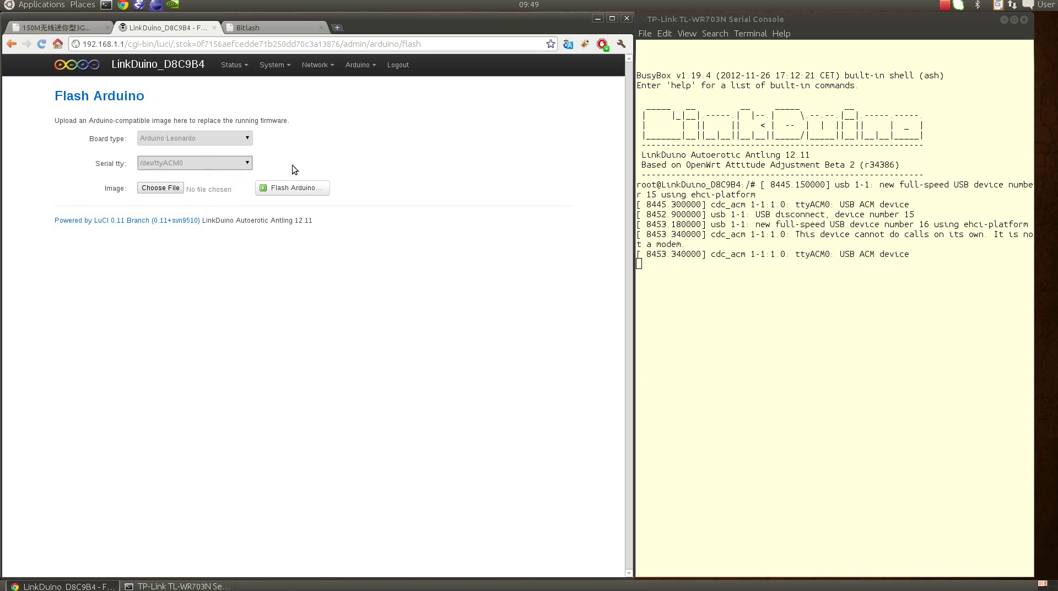
Select hello_world.cpp.hex from the Arduino folder as the image file.
click(168, 191)
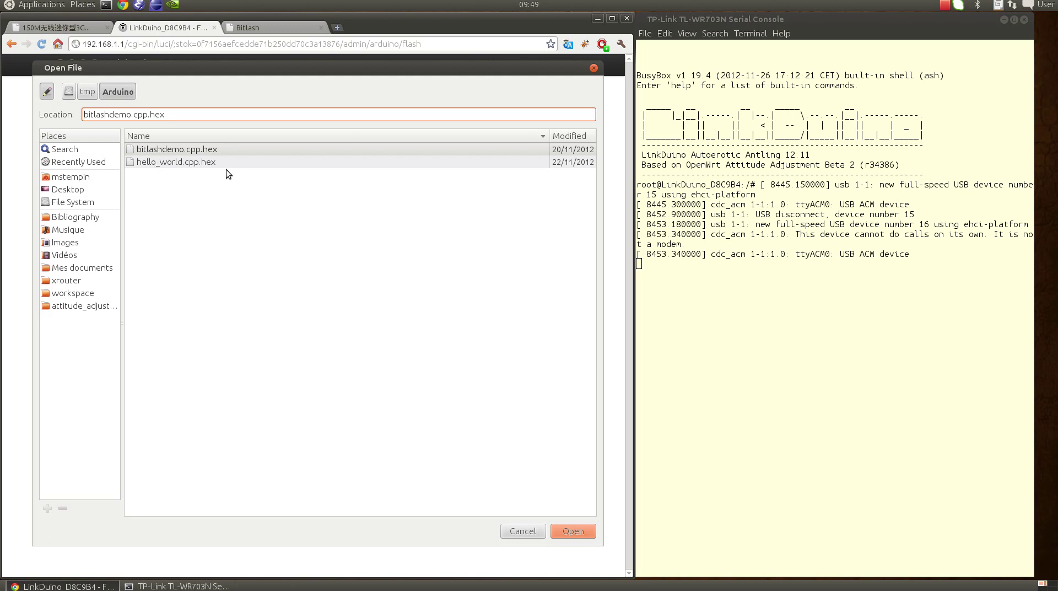
click(204, 162)
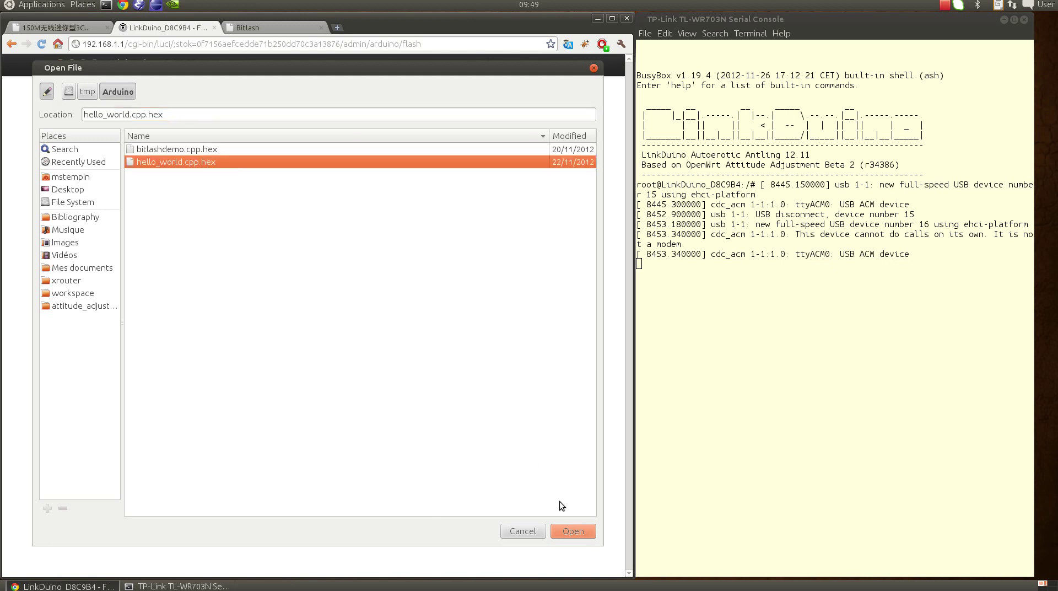
click(577, 533)
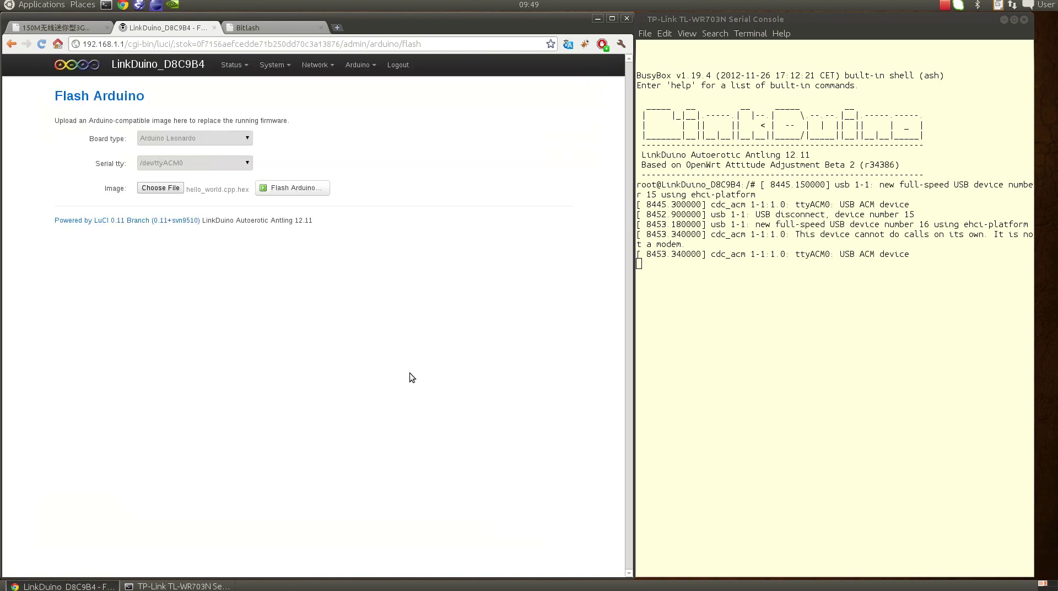
Upload hello_world.cpp.hex, check its checksum and size, and proceed to flash the Leonardo.
click(295, 189)
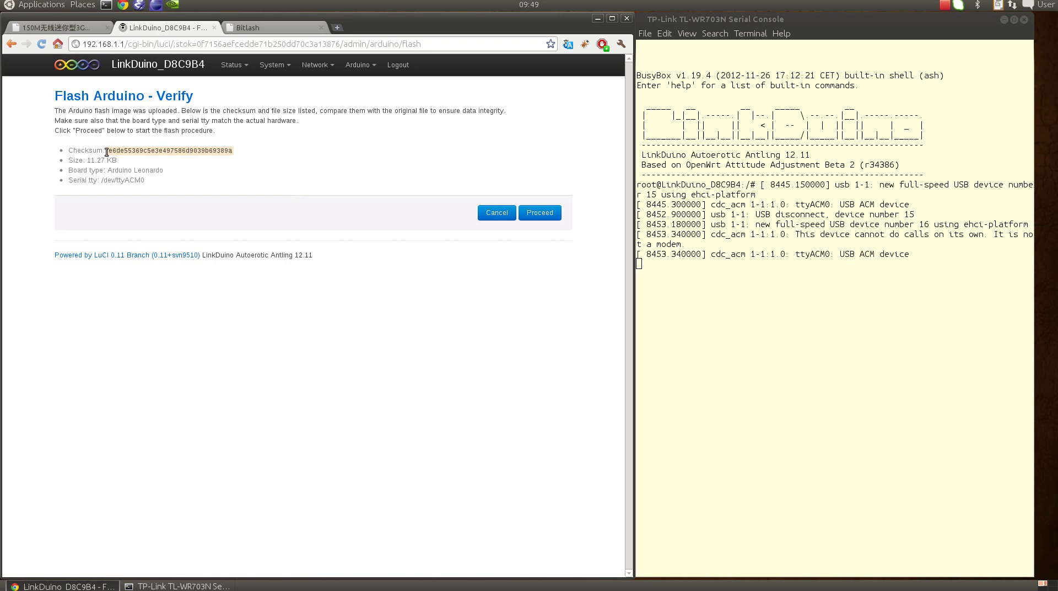
drag(107, 152, 235, 152)
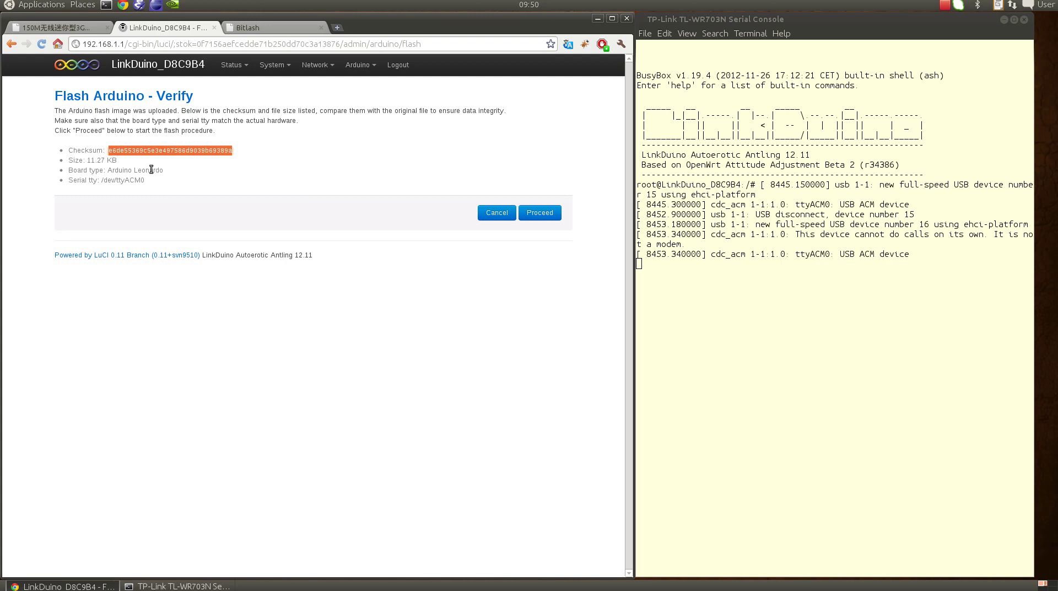
drag(91, 160, 148, 180)
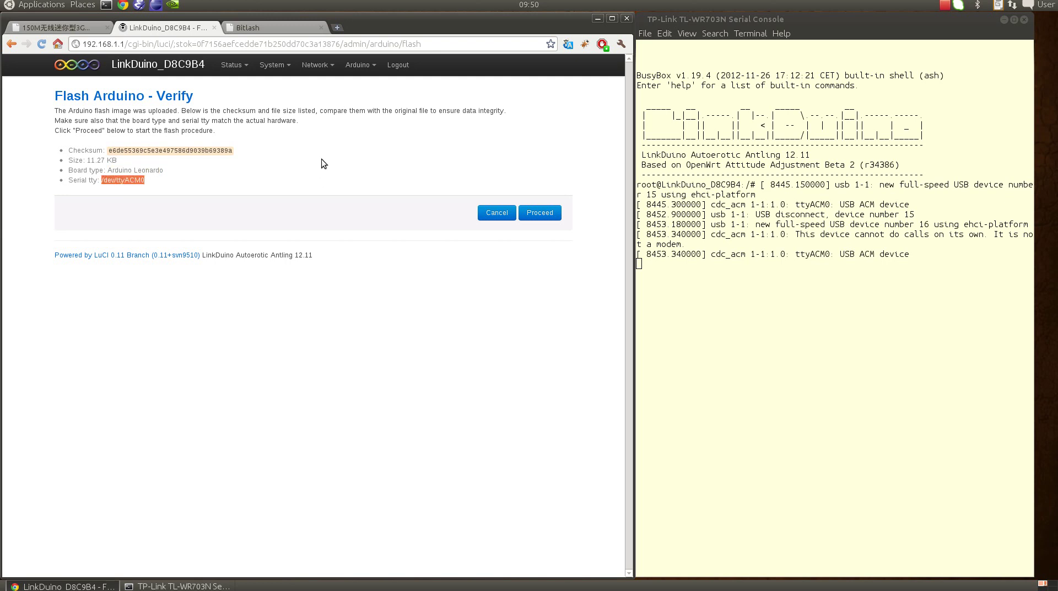
click(540, 213)
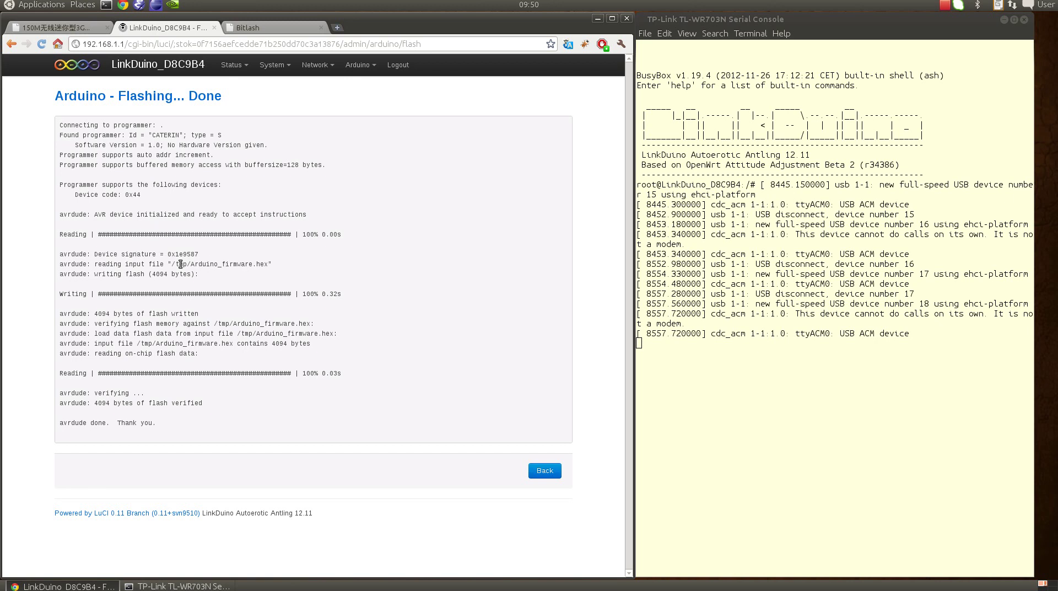
Check the input file path and bytes written in the avrdude log, then go back to the upload form.
drag(176, 264, 268, 265)
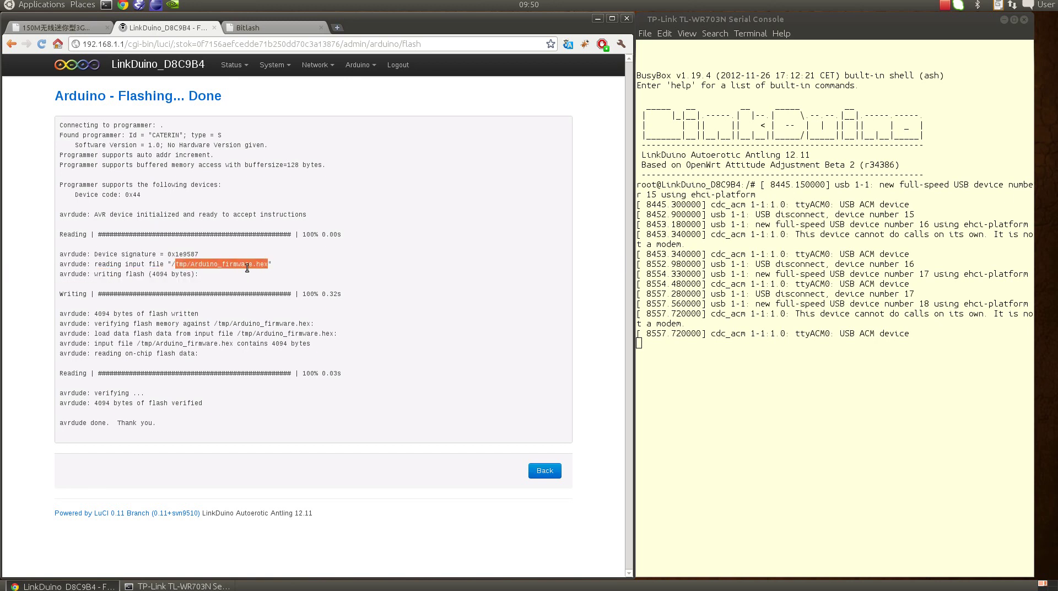
double_click(160, 274)
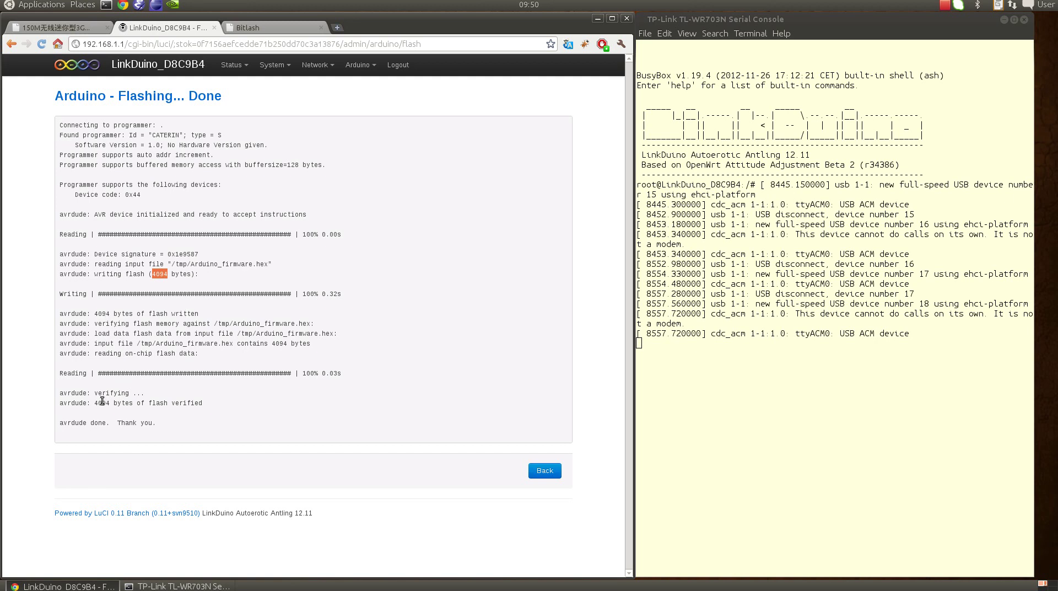
click(543, 470)
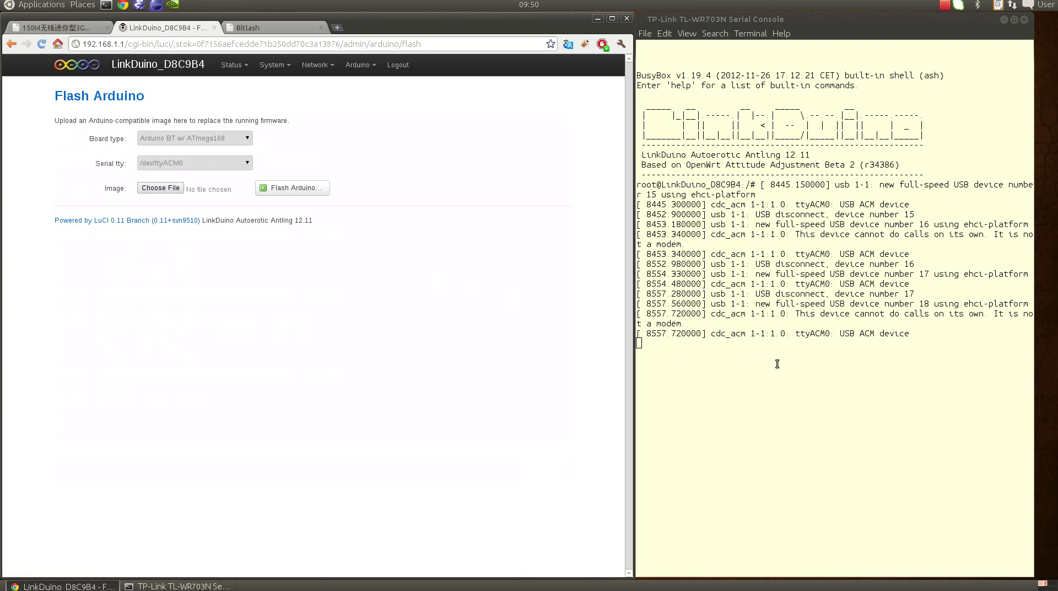
Run microcom -s 57600 /dev/ttyACM0 to see the Hello, world output, then exit with Ctrl+X.
click(777, 364)
key(Return)
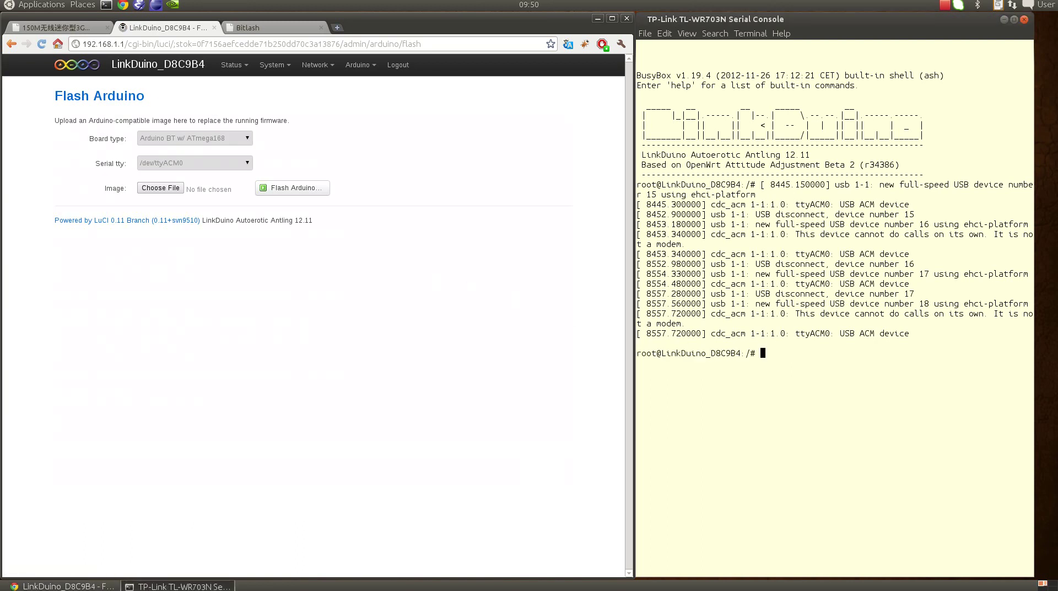
text(microcom -s 57600 /dev/ttyACM0)
key(Return)
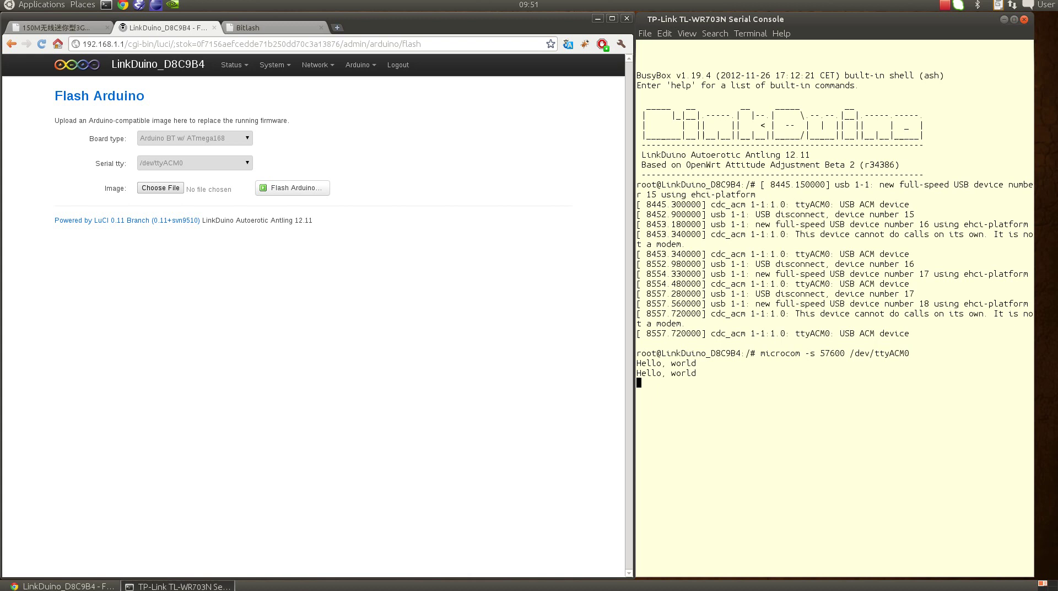
key(ctrl+x)
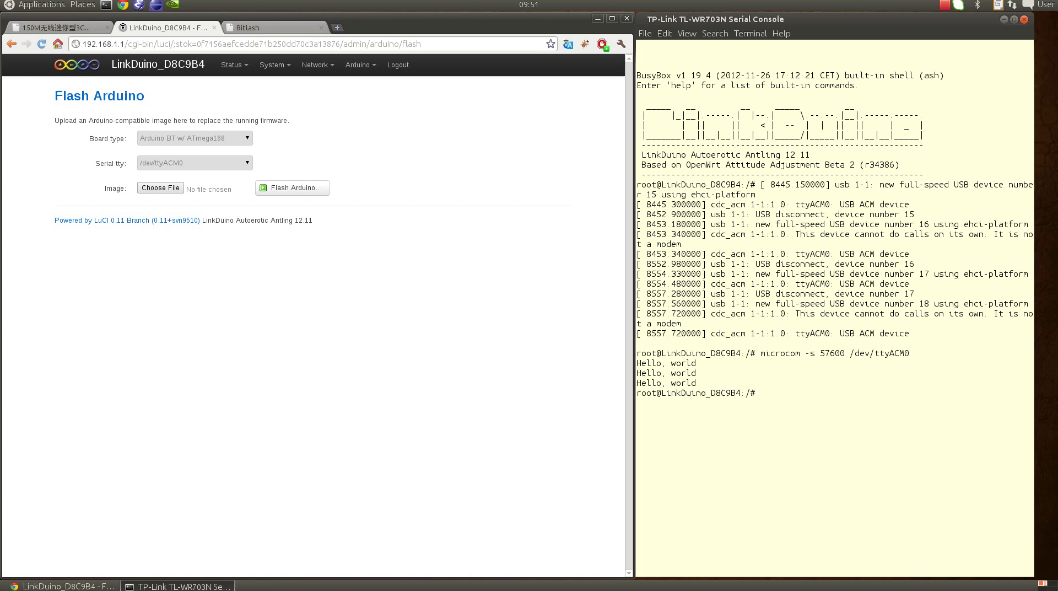
click(157, 190)
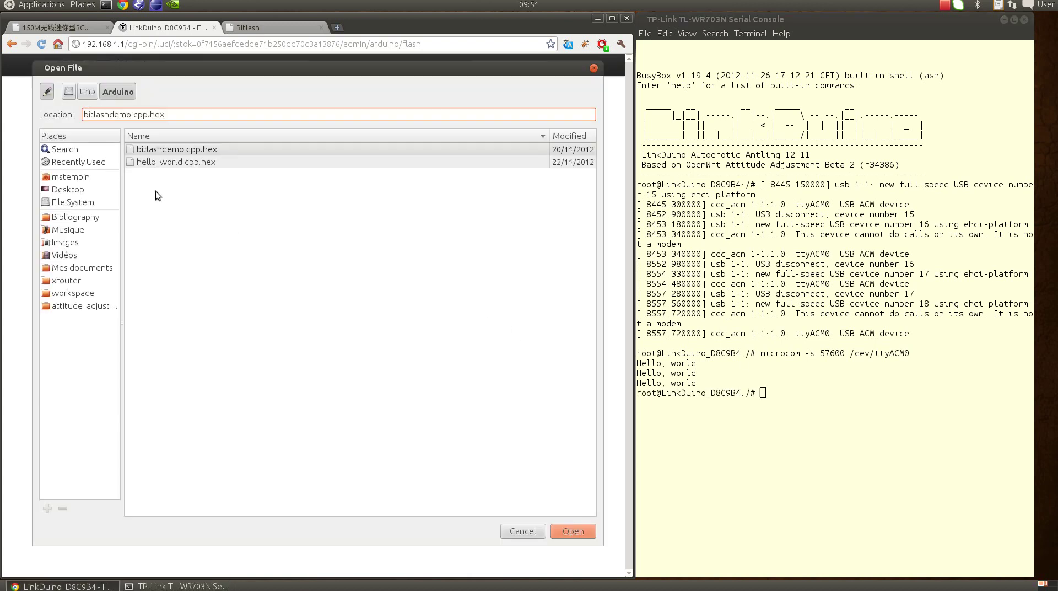
click(254, 23)
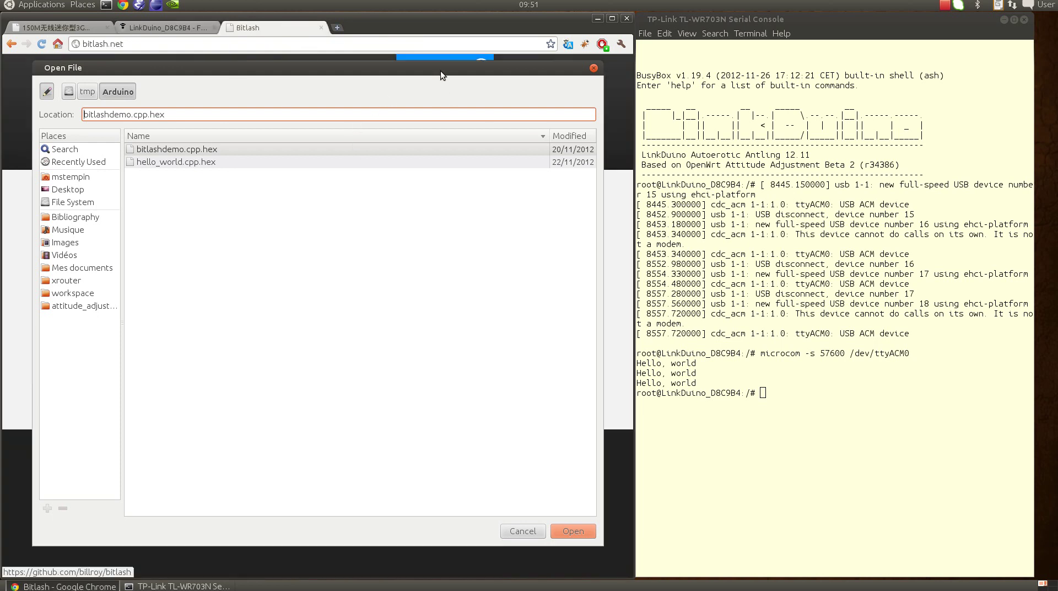
click(522, 531)
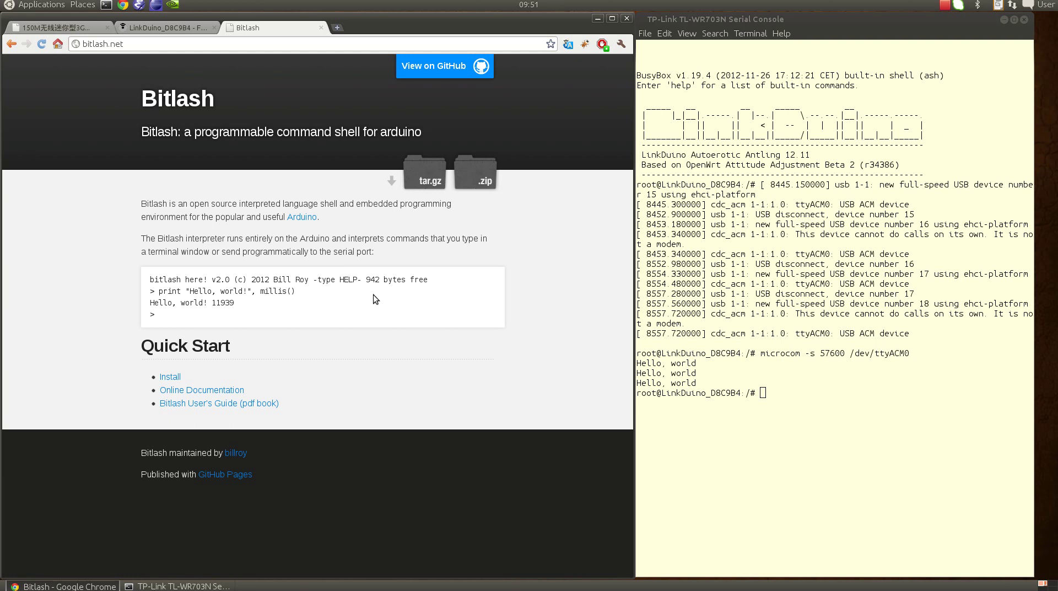
Choose bitlashdemo.cpp.hex as the image and upload it to the Verify page.
click(167, 25)
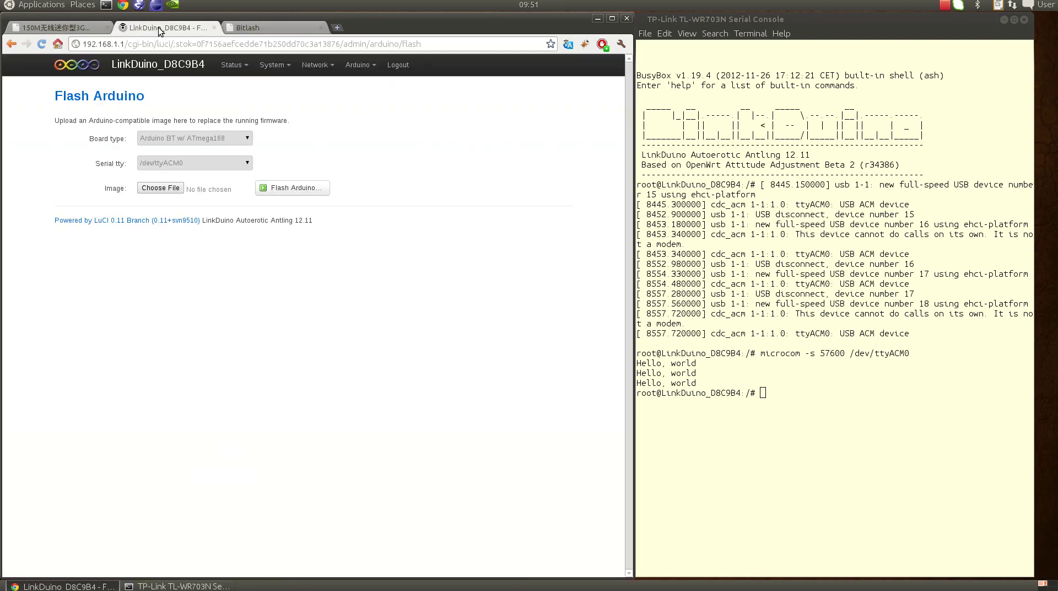
click(161, 191)
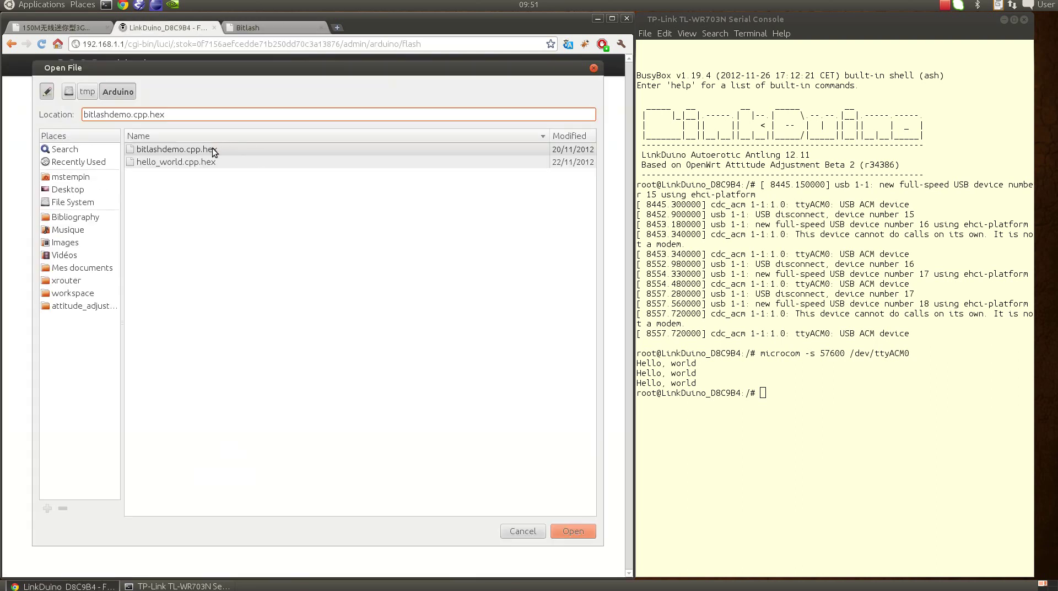
click(208, 148)
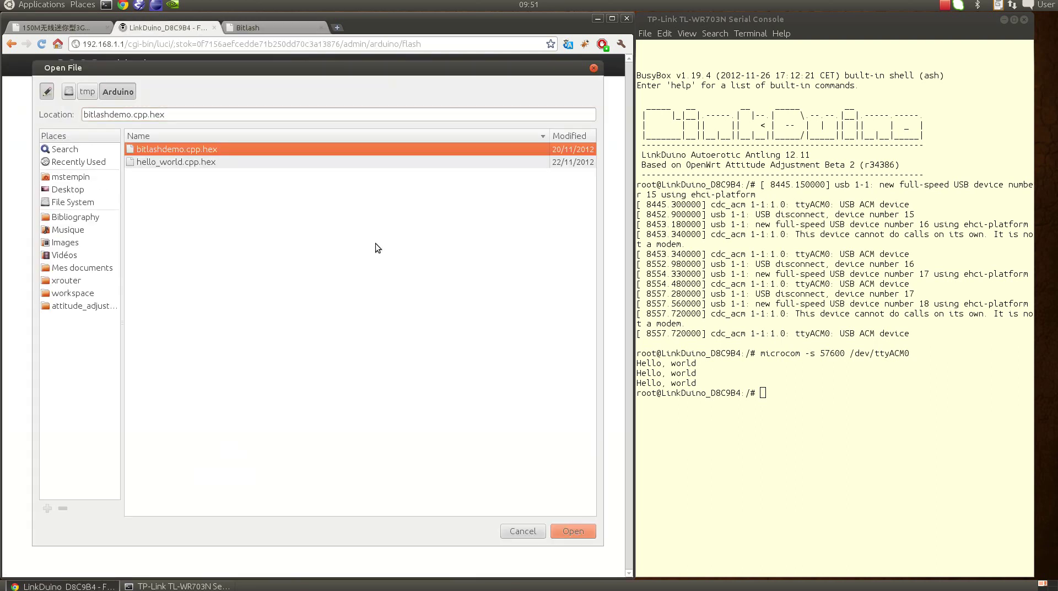
click(570, 530)
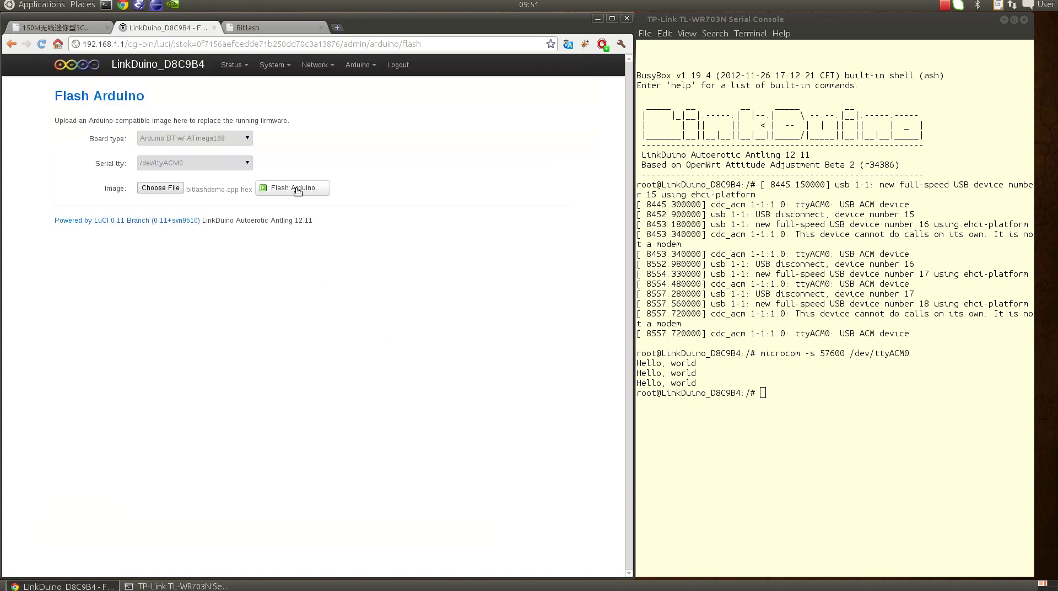
click(296, 189)
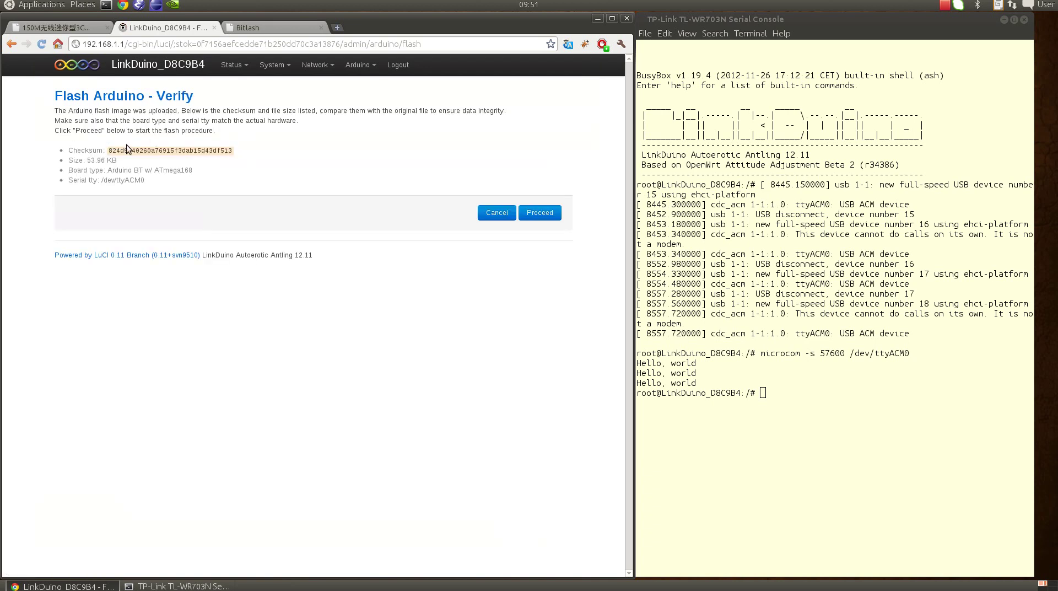
Cancel the upload because of the wrong board type and set Board type to Arduino Leonardo.
drag(108, 171, 193, 171)
click(496, 212)
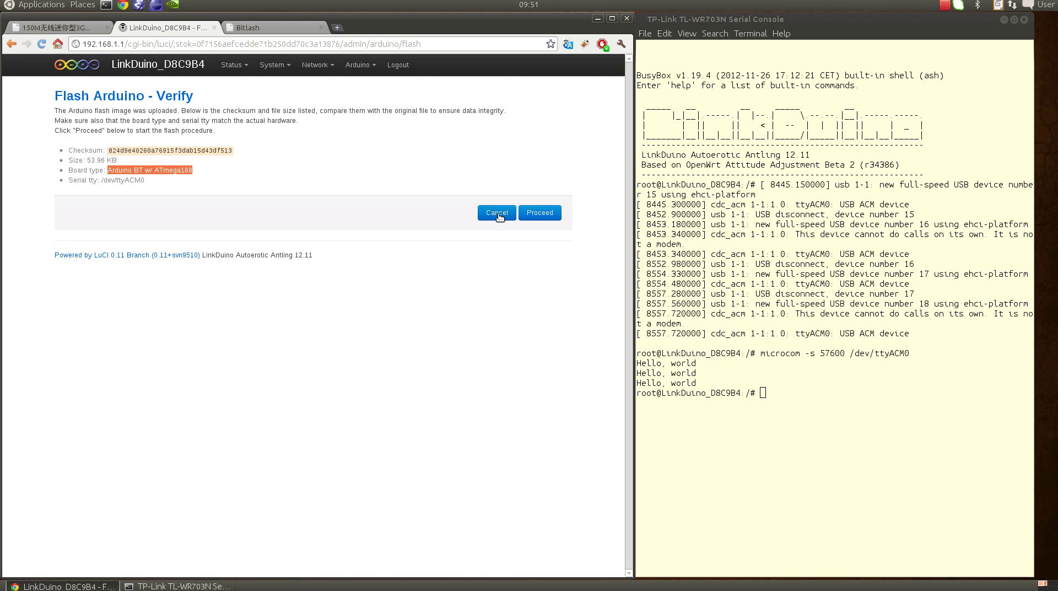
click(207, 141)
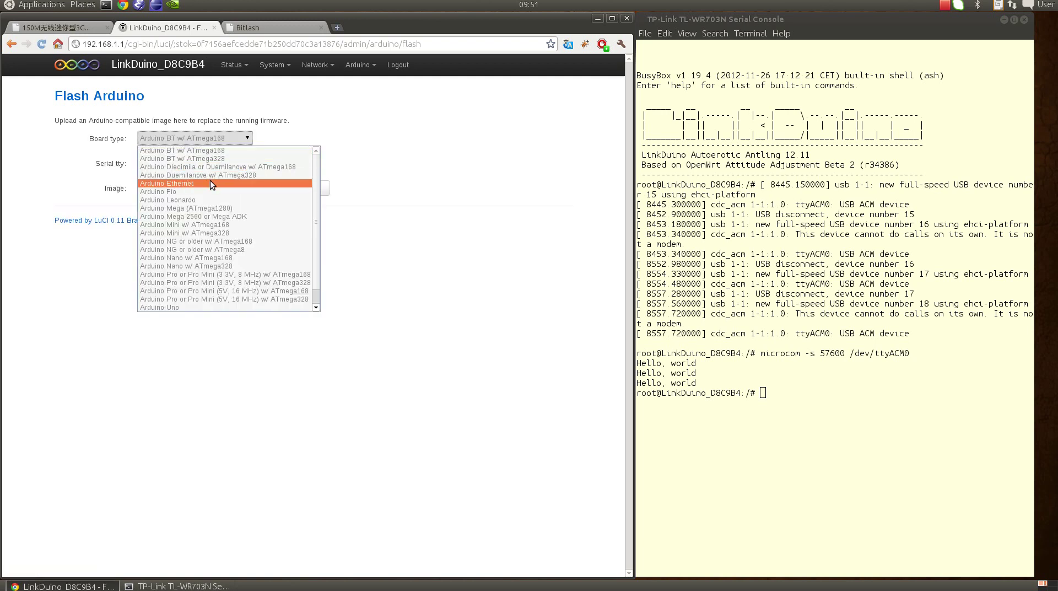
click(210, 200)
Re-select bitlashdemo.cpp.hex and upload it again for verification.
click(166, 191)
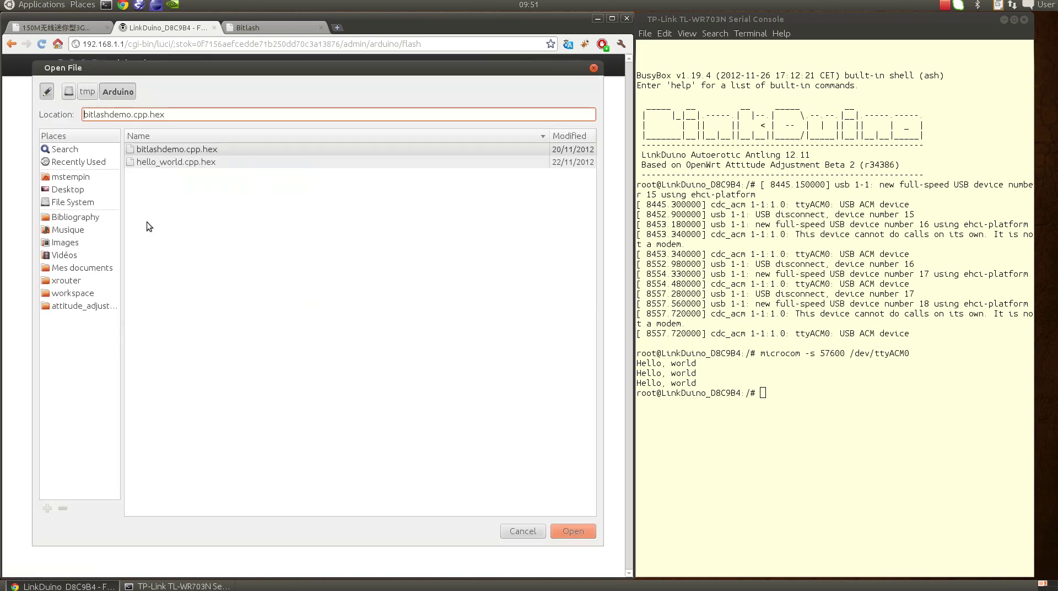
click(302, 213)
click(581, 531)
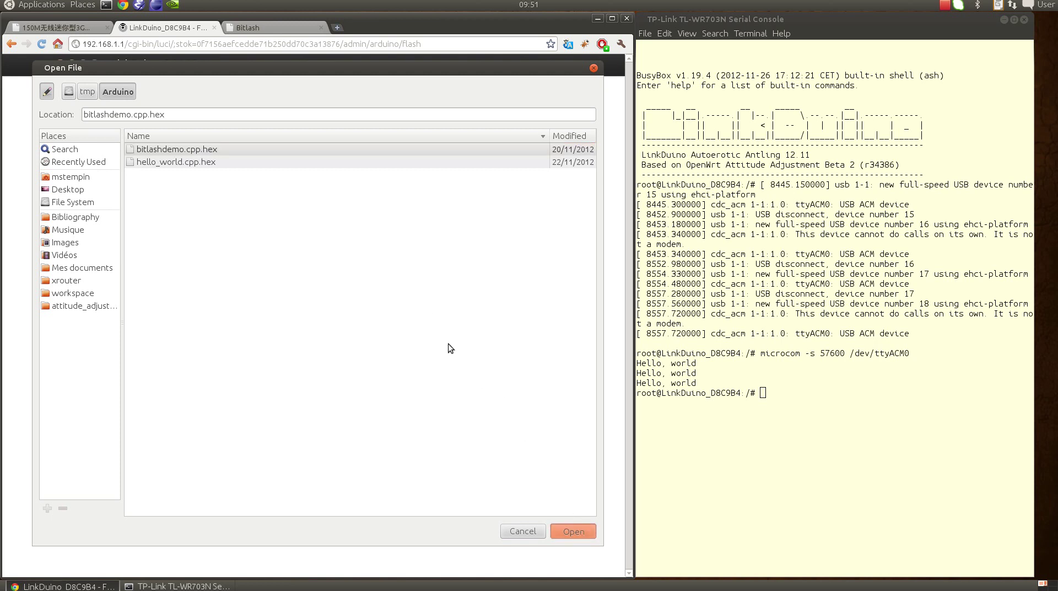
click(296, 195)
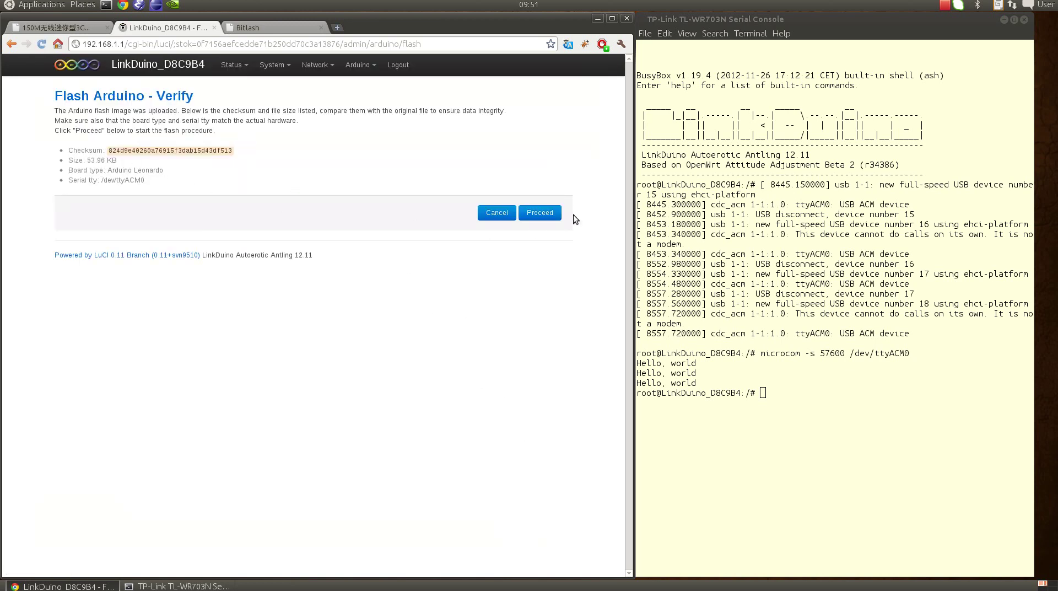
Flash the Bitlash image until 19638 bytes verify, return to the upload form, and focus the console.
click(548, 215)
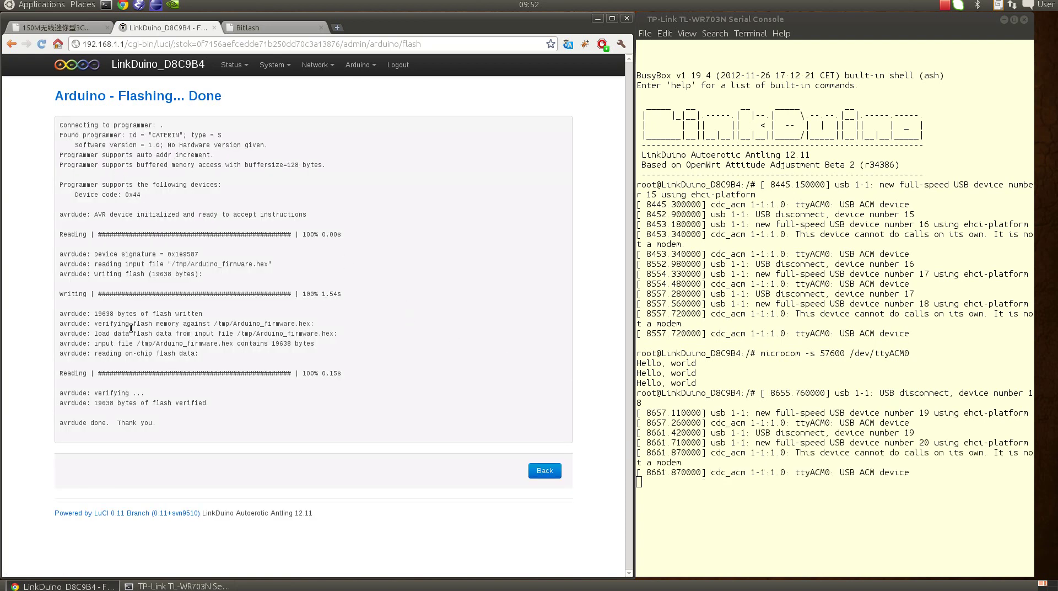
click(552, 474)
click(755, 516)
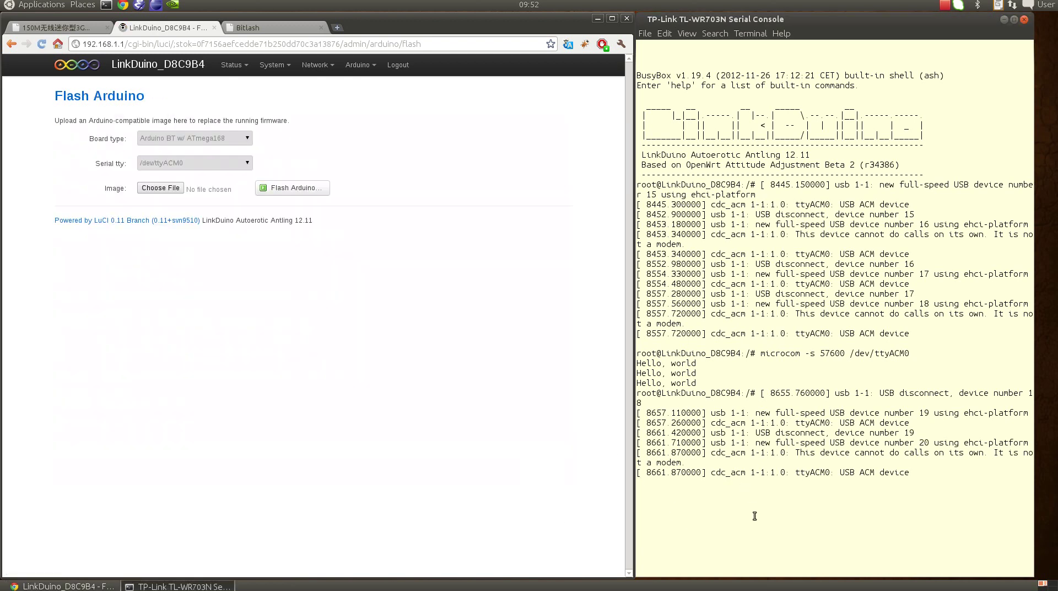
Reconnect to the board with microcom -s 57600 /dev/ttyACM0 and interrupt the running counter script.
key(Return)
key(Up)
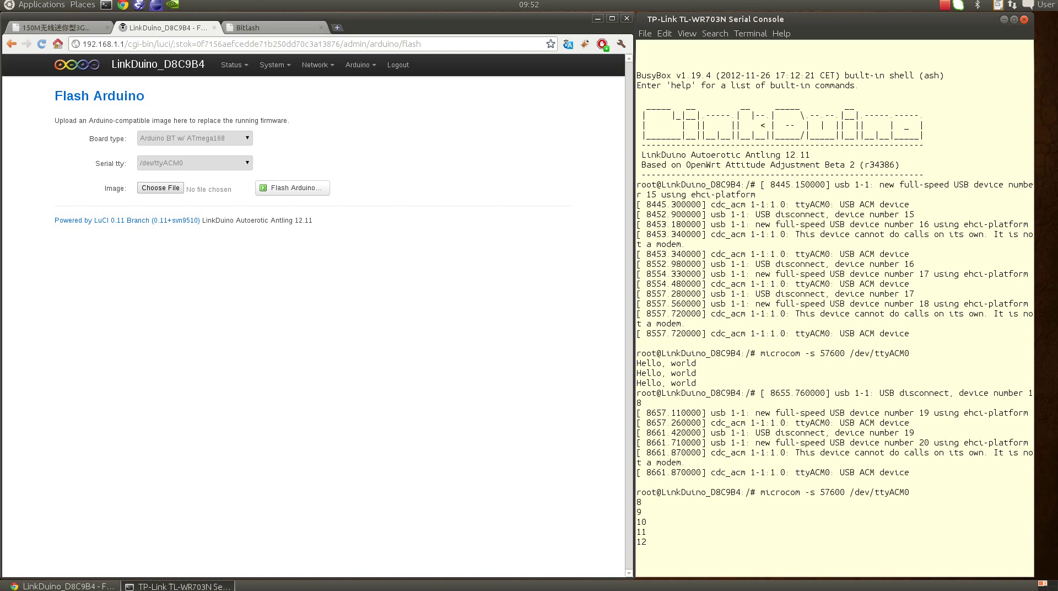
key(ctrl+c)
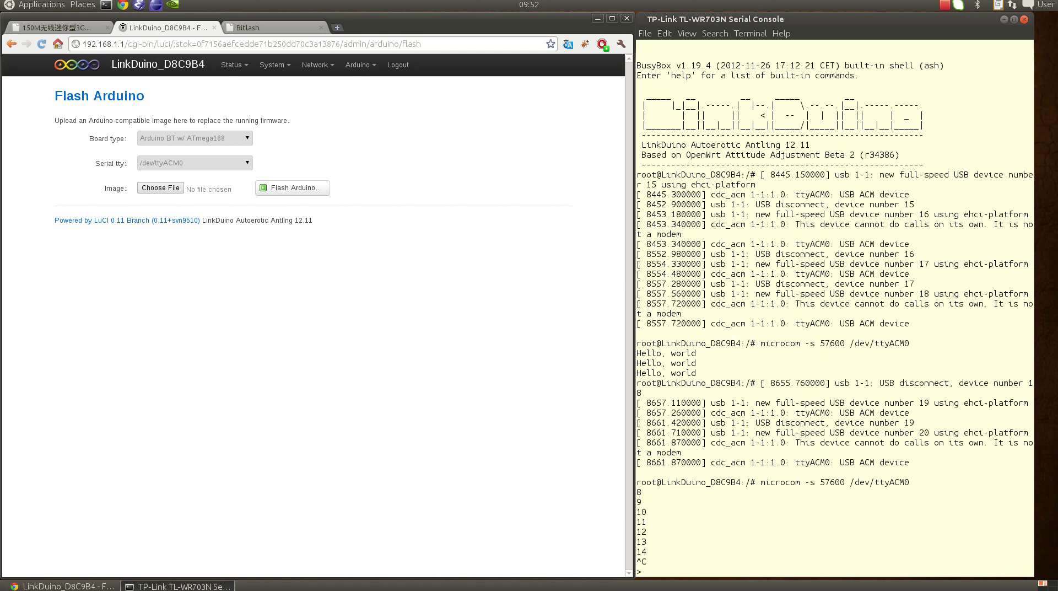
Show Bitlash v2.0's help with its command list and startup/toggle13 functions, then exit microcom to the root shell.
text(help)
key(Return)
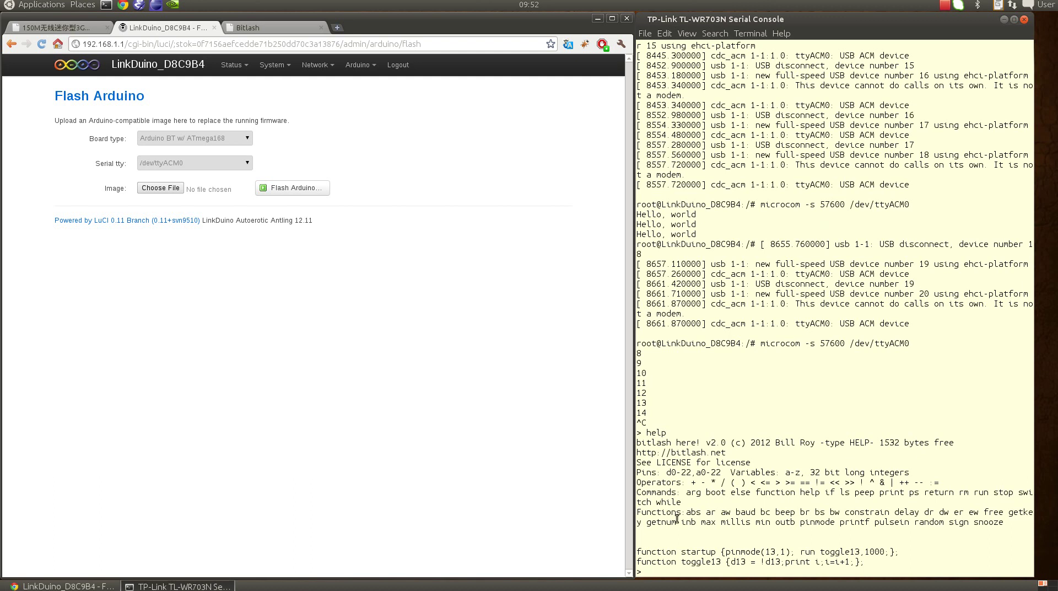
drag(641, 446, 915, 473)
click(760, 543)
key(ctrl+x)
key(Return)
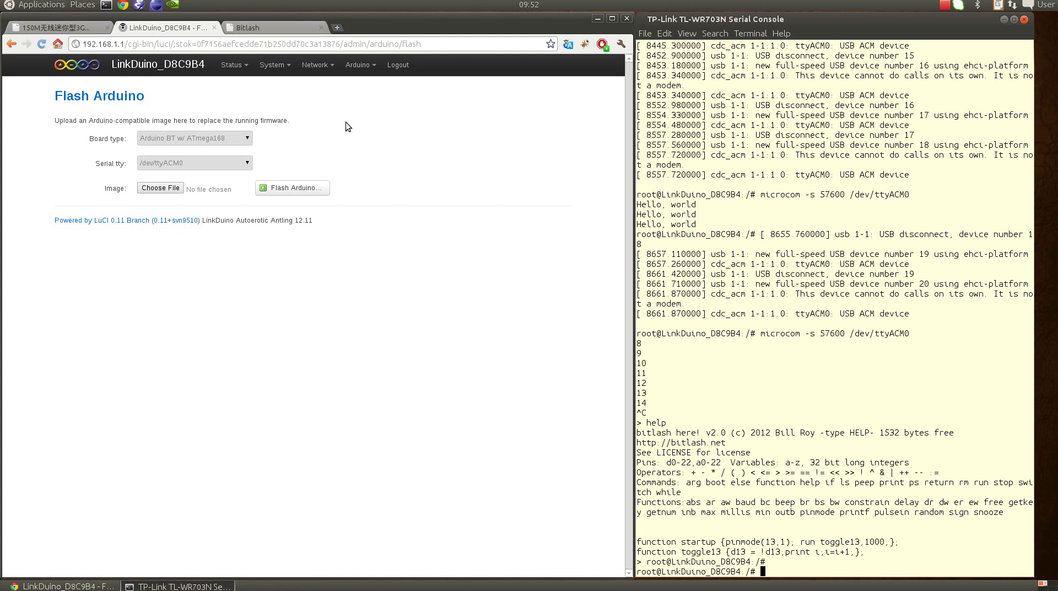
mouse_move(358, 66)
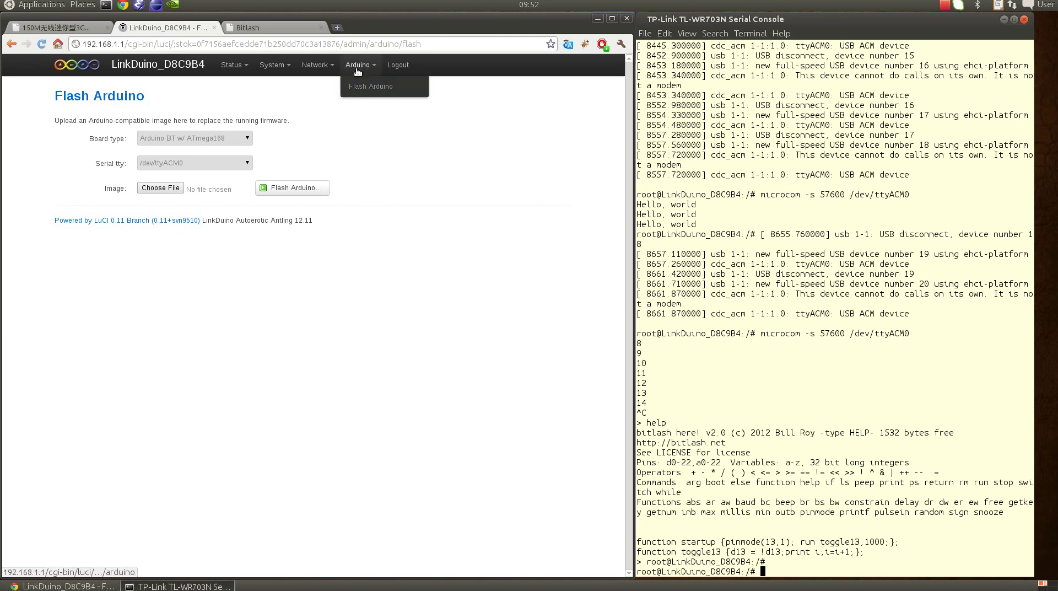
click(363, 86)
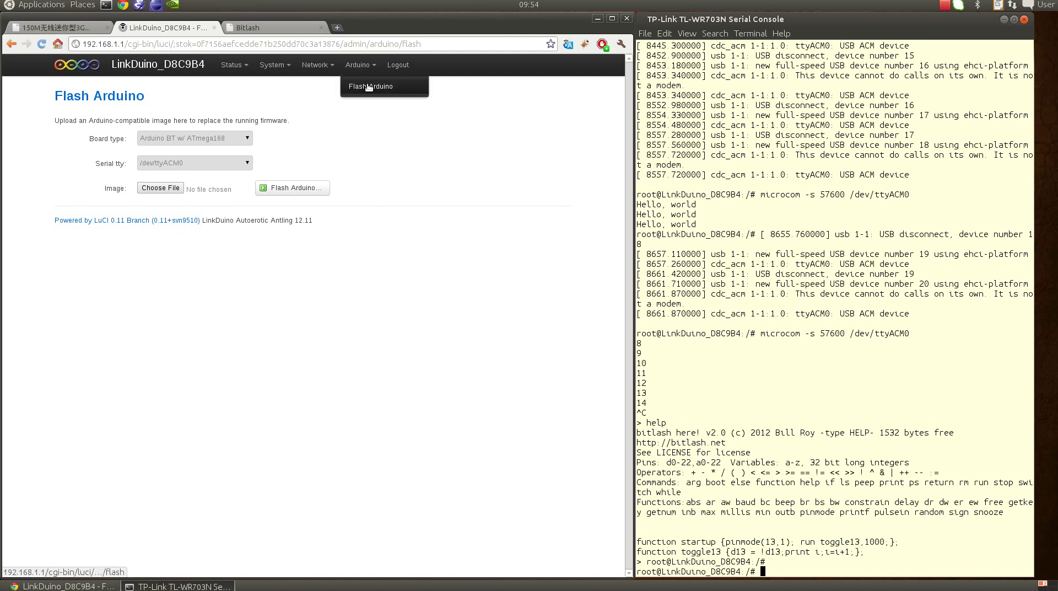
click(378, 322)
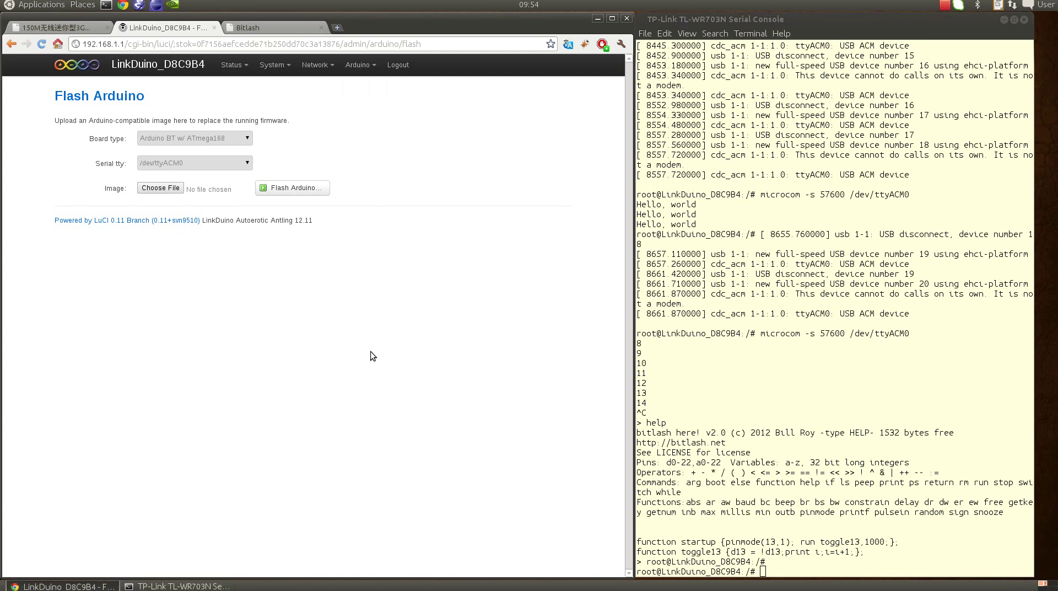